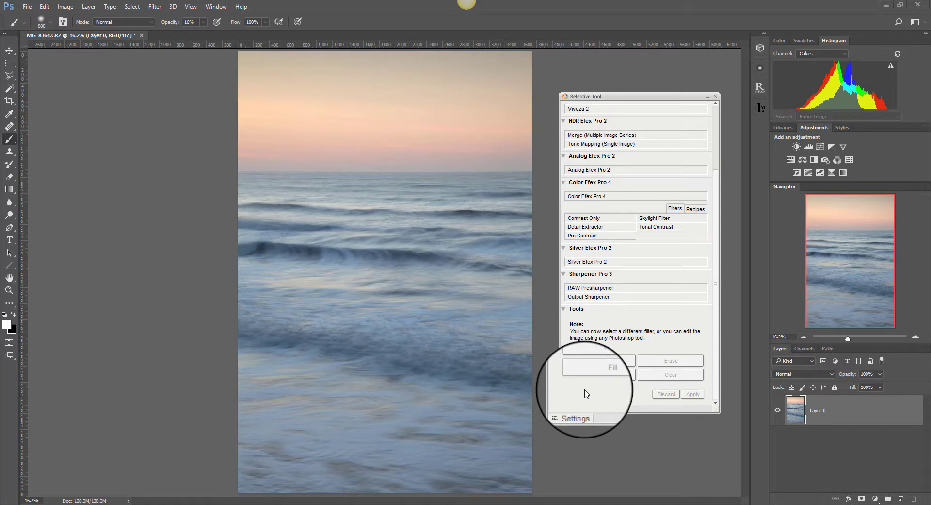
Launch Viveza 2 on the seascape and raise the RGB curve to brighten the midtones
left_click(587, 116)
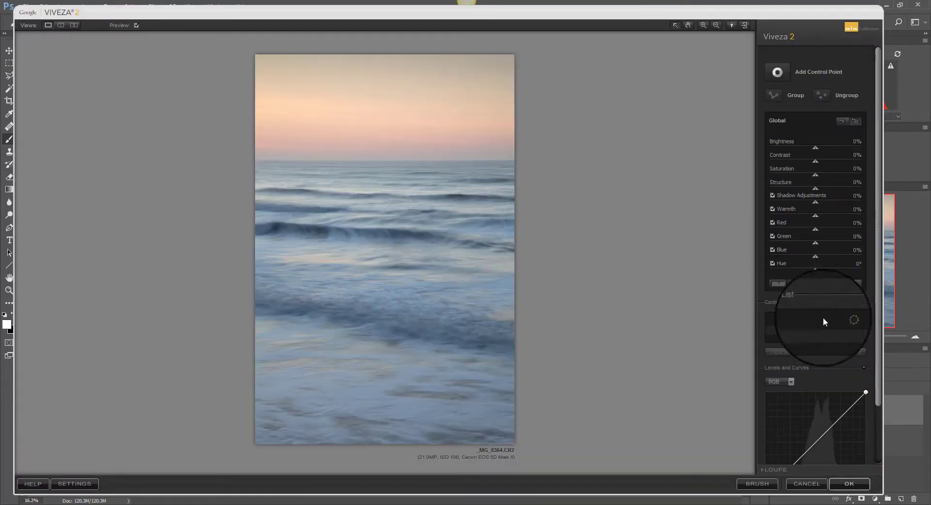
left_click_drag(877, 360, 864, 423)
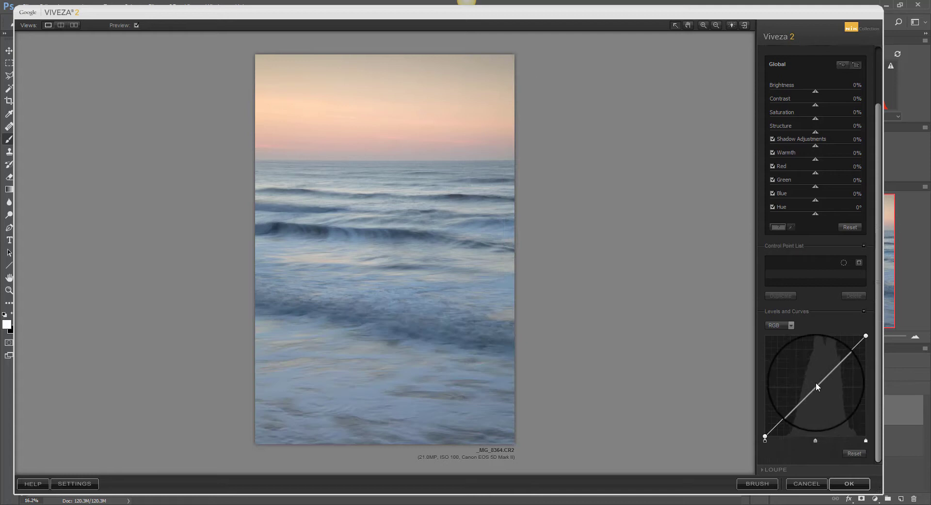
left_click_drag(821, 378, 819, 373)
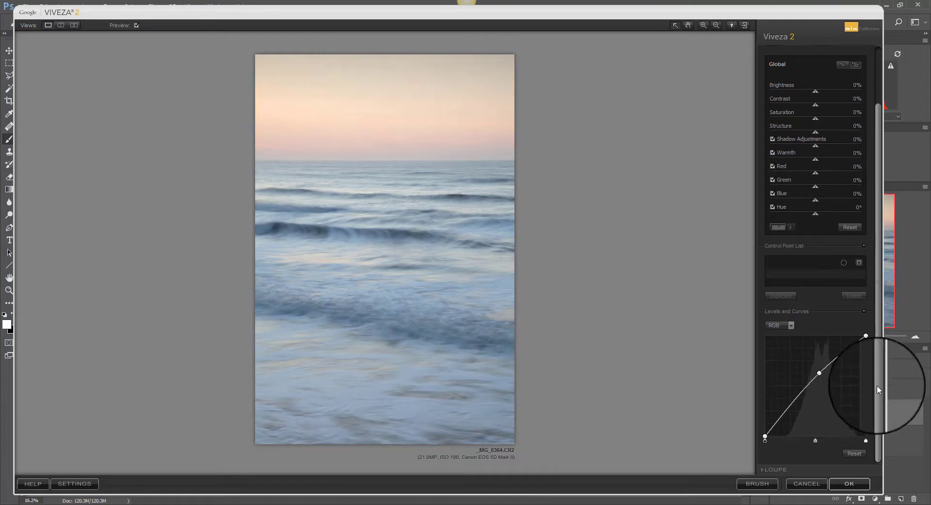
left_click_drag(877, 385, 877, 188)
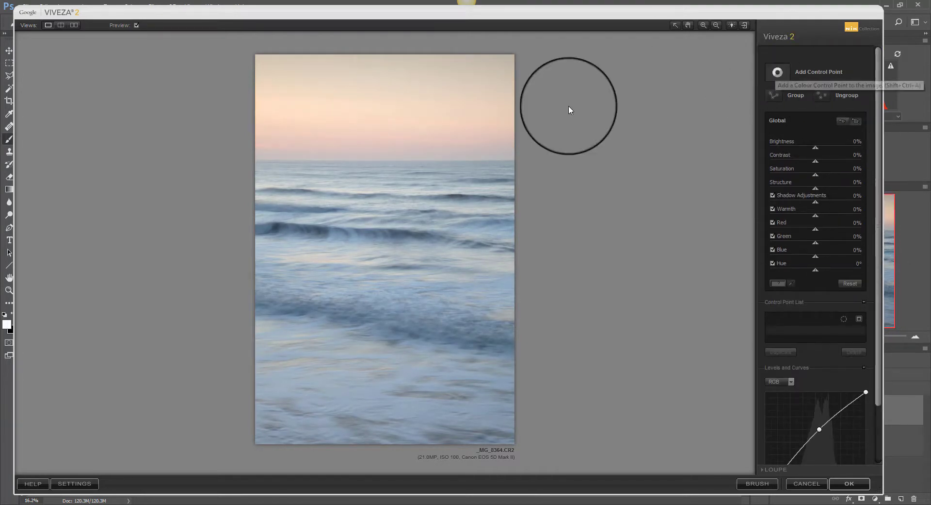
Add an enlarged warming control point on the horizon, duplicate it to the waves, and raise global contrast to 18%
left_click(359, 149)
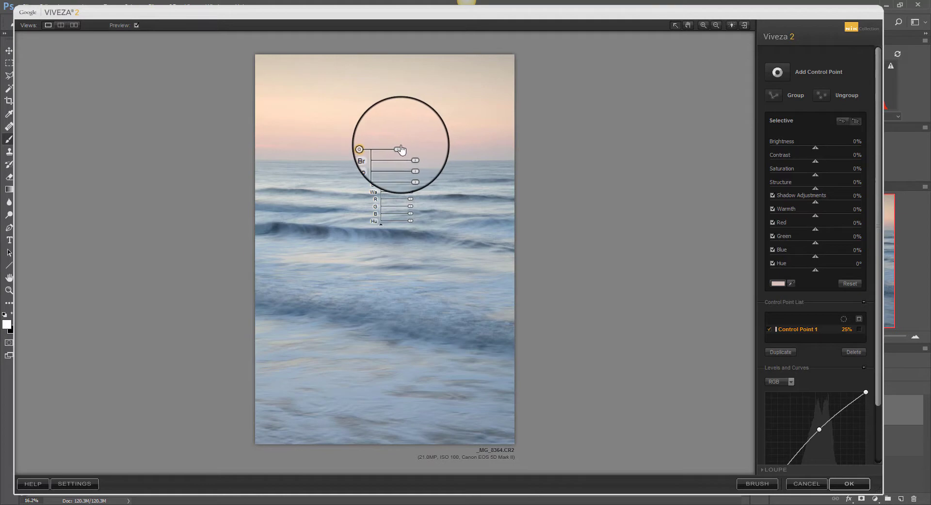
left_click_drag(402, 149, 409, 153)
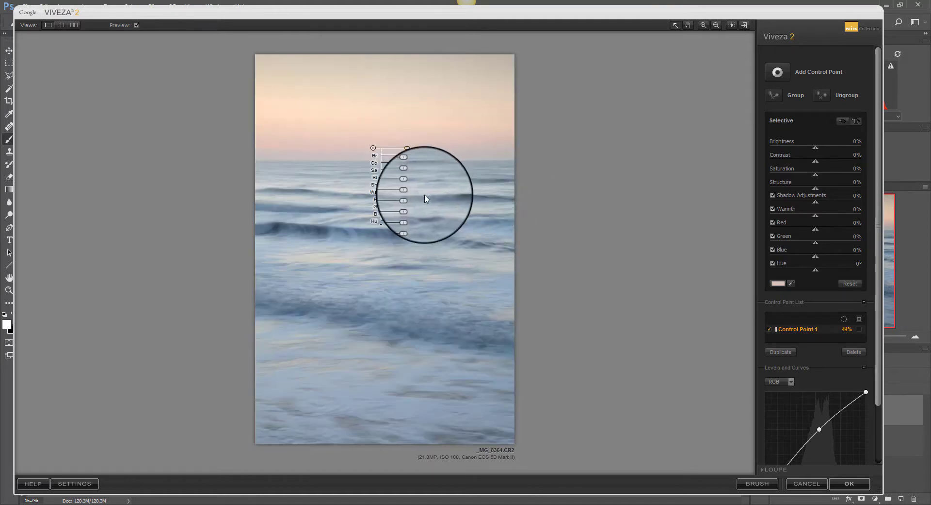
left_click_drag(413, 195, 415, 174)
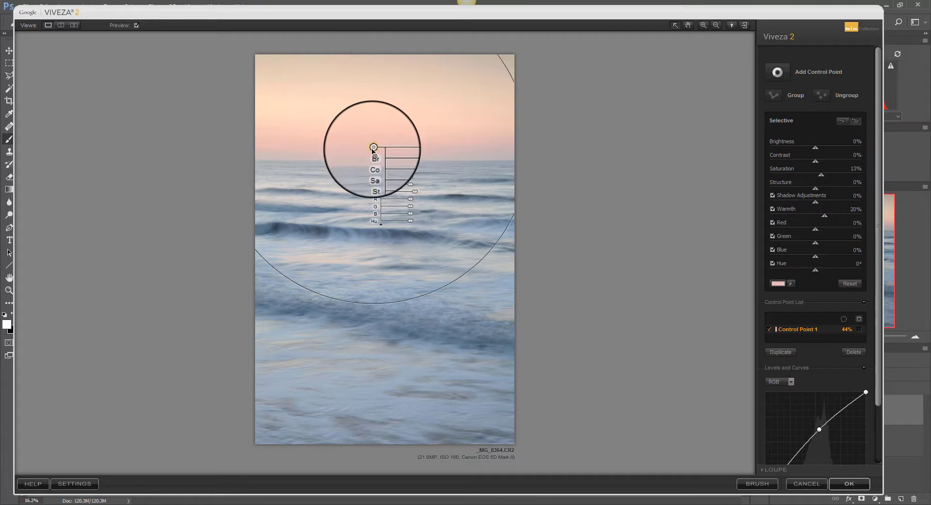
left_click_drag(373, 148, 361, 261)
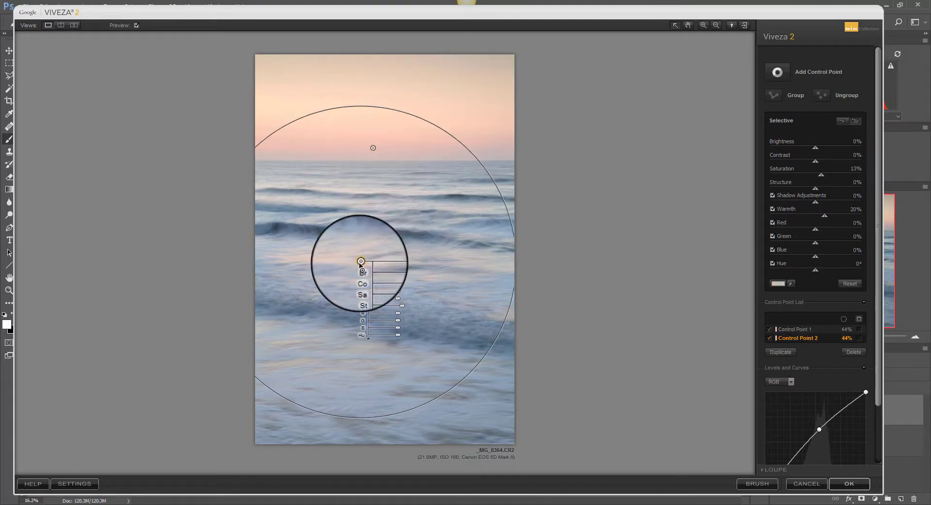
left_click(568, 262)
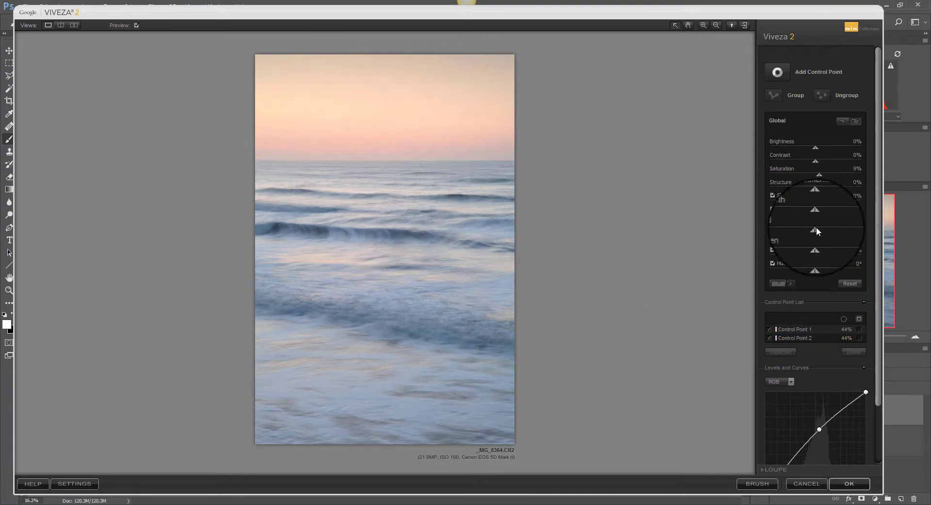
left_click_drag(814, 158, 822, 159)
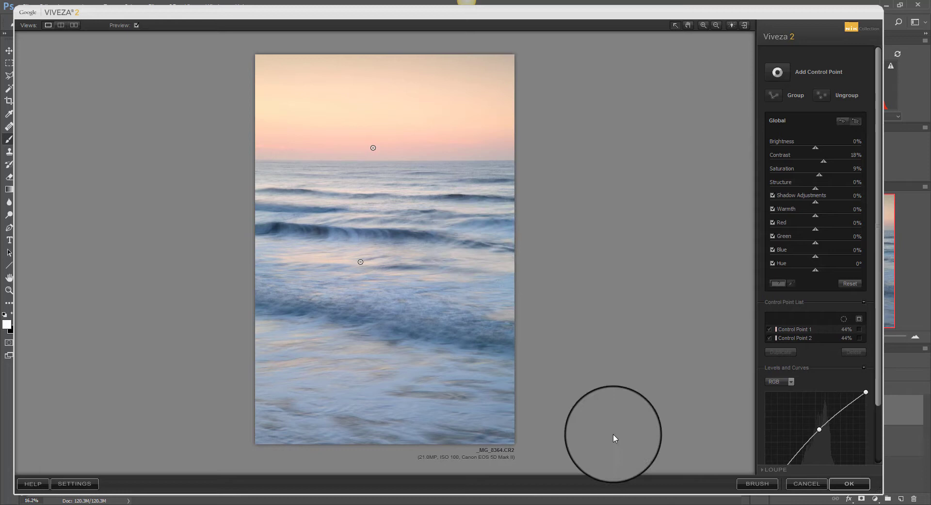
Return the Viveza result as a black-masked Nik Collection layer and choose Paint to brush it in
left_click(755, 482)
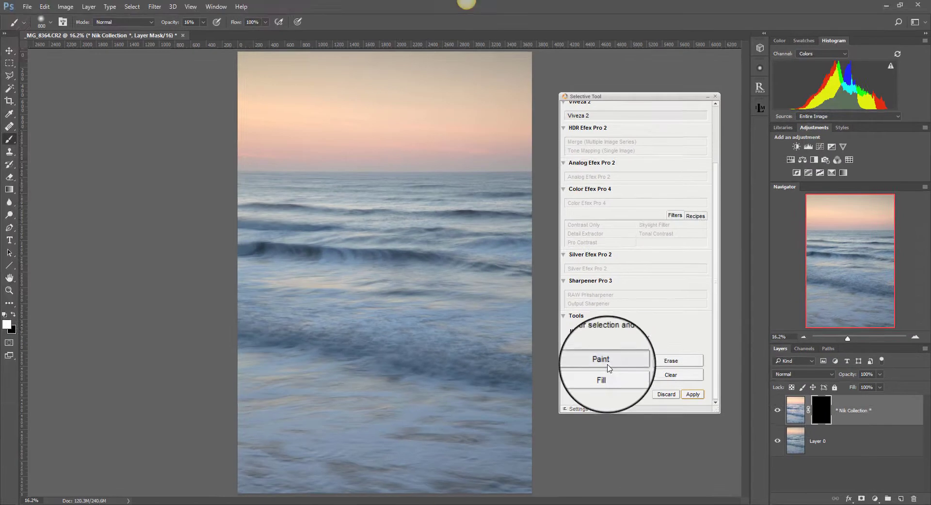
left_click(607, 361)
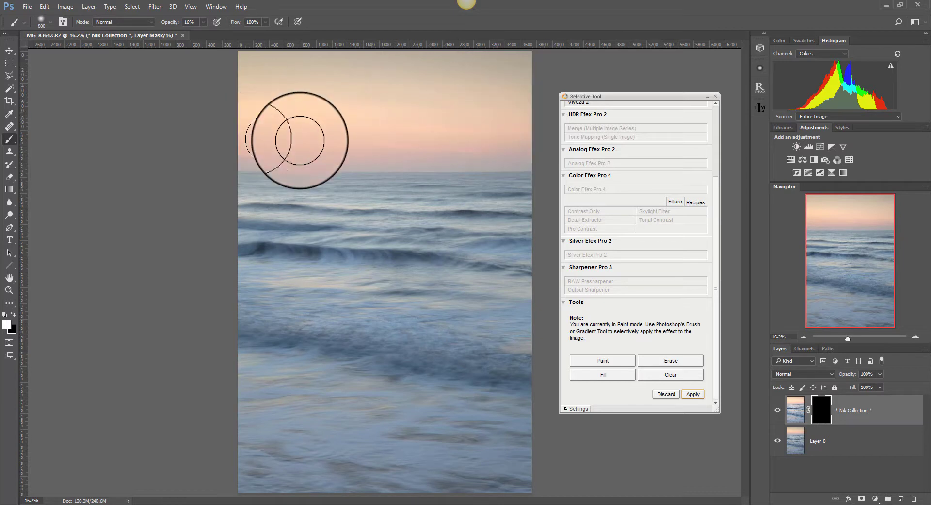
Dismiss both selective-mode warnings, discard the masked Nik Collection layer, and reopen Viveza 2
left_click(388, 121)
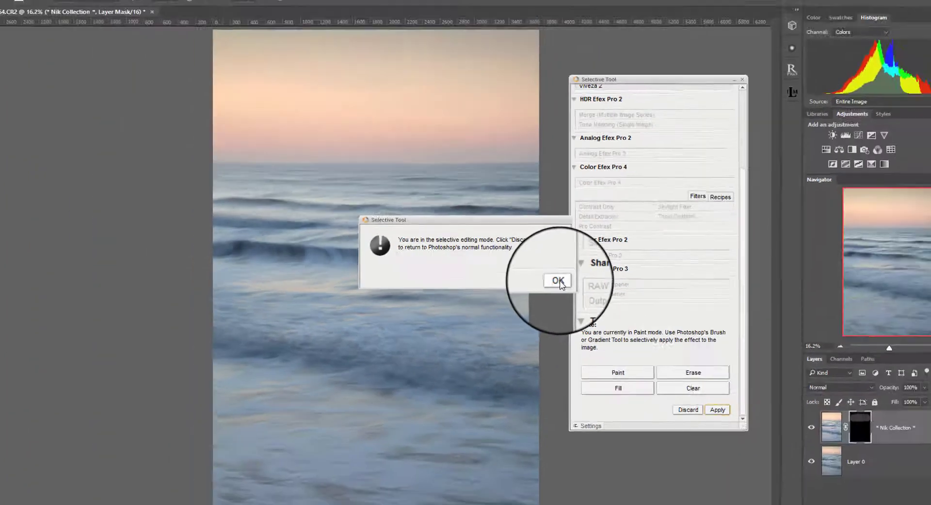
left_click(633, 302)
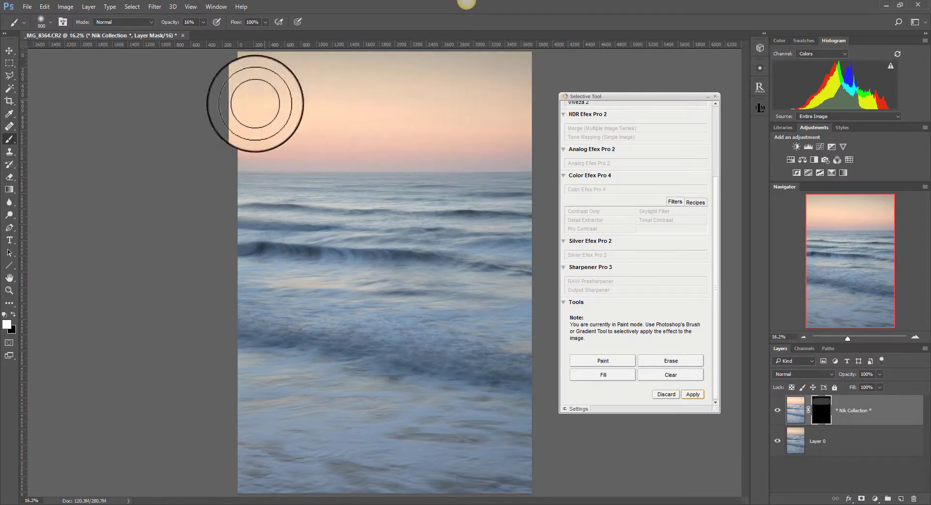
left_click(511, 99)
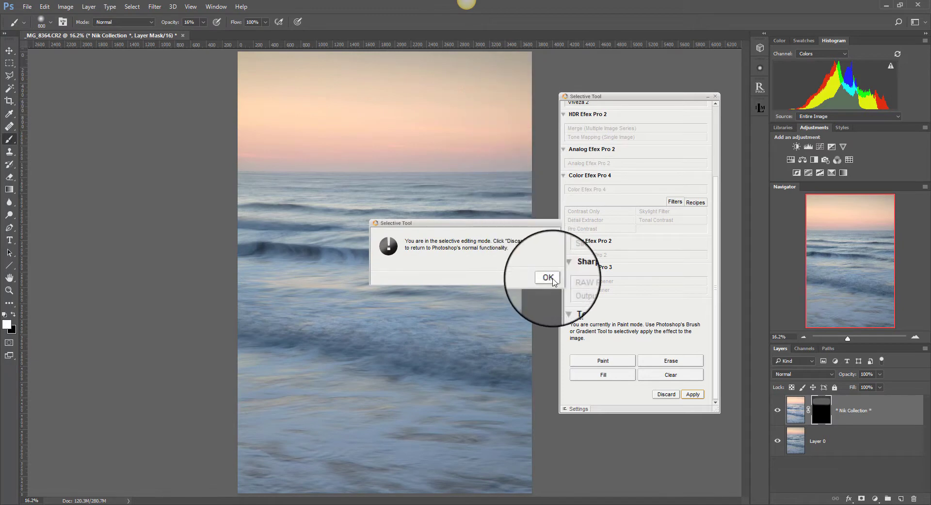
left_click(552, 275)
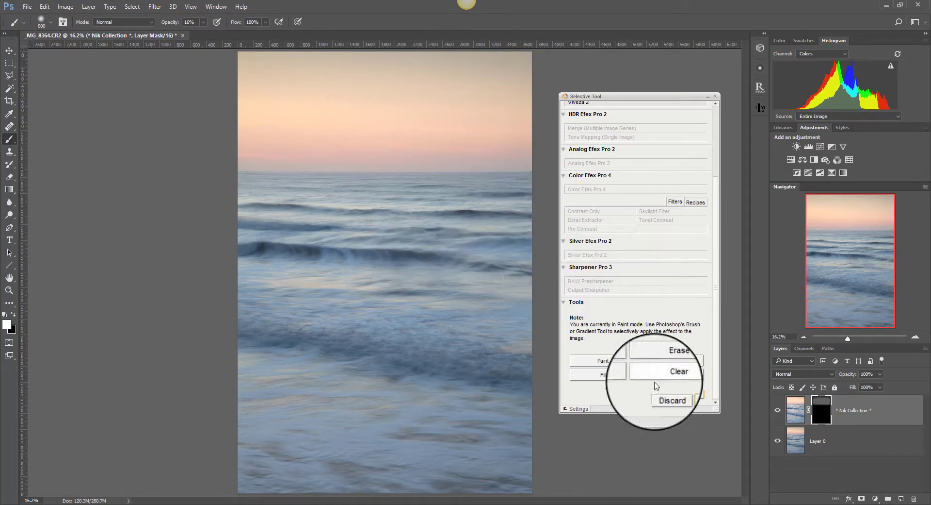
left_click(667, 394)
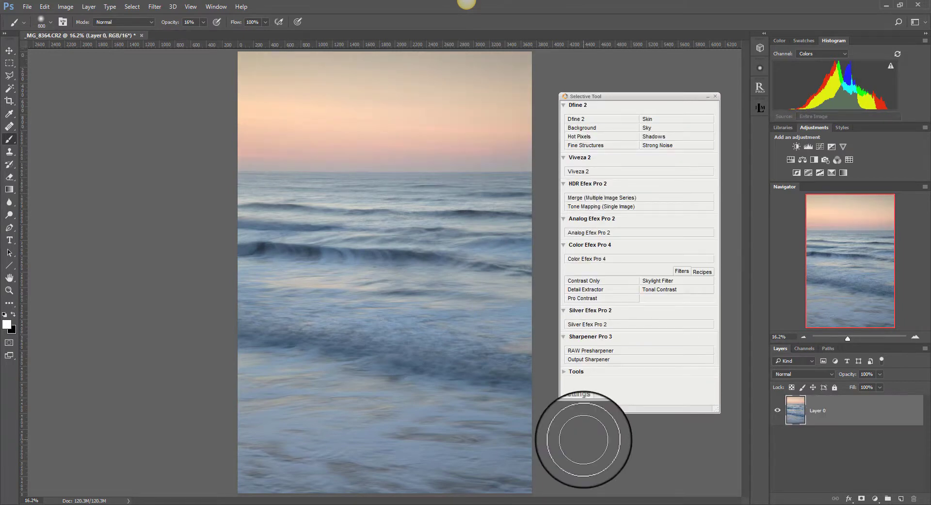
left_click(588, 172)
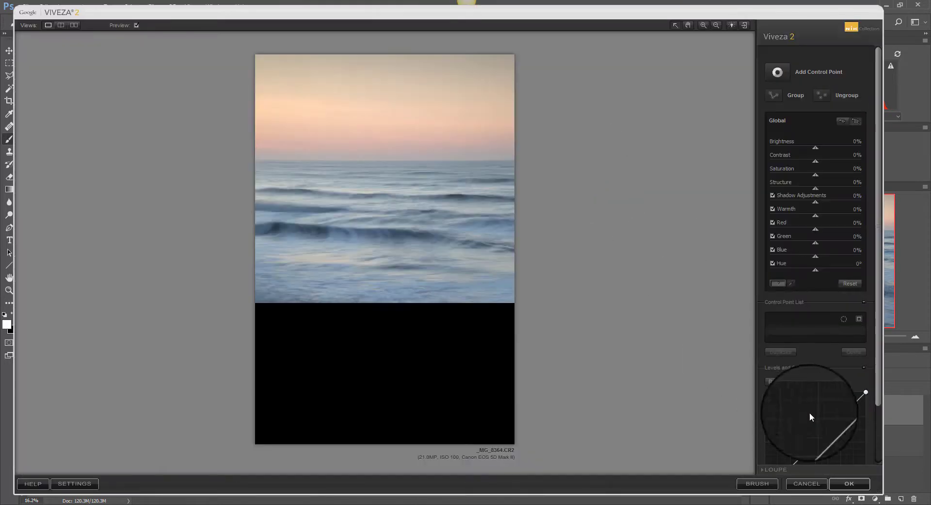
Raise the RGB curve to brighten midtones and set global Saturation to 18%
left_click_drag(818, 386, 814, 374)
left_click_drag(878, 370, 869, 155)
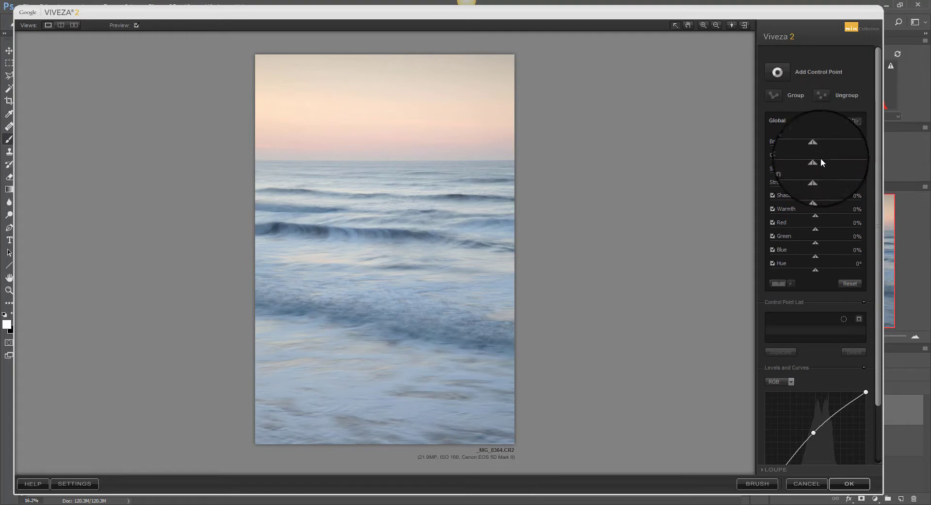
left_click_drag(816, 174, 824, 174)
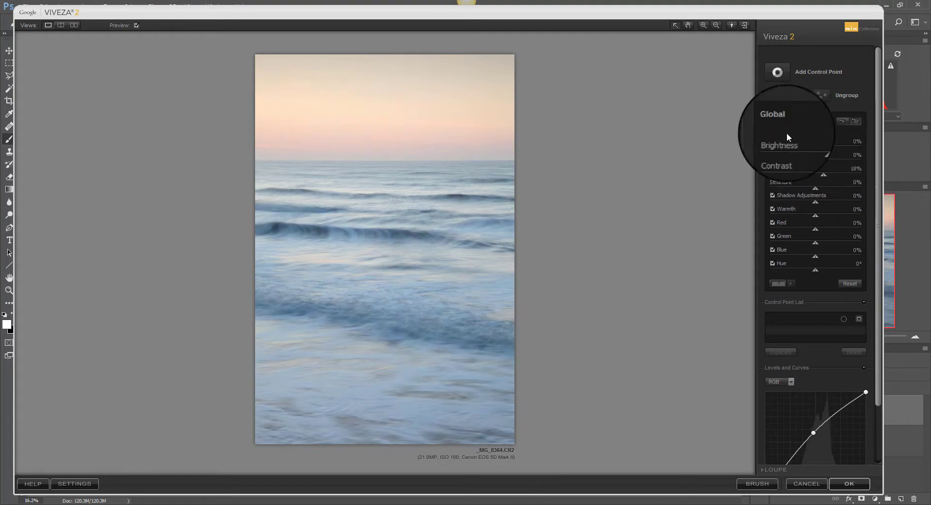
Add a control point on the horizon, enlarge its radius, and raise its Warmth
left_click(778, 73)
left_click(381, 142)
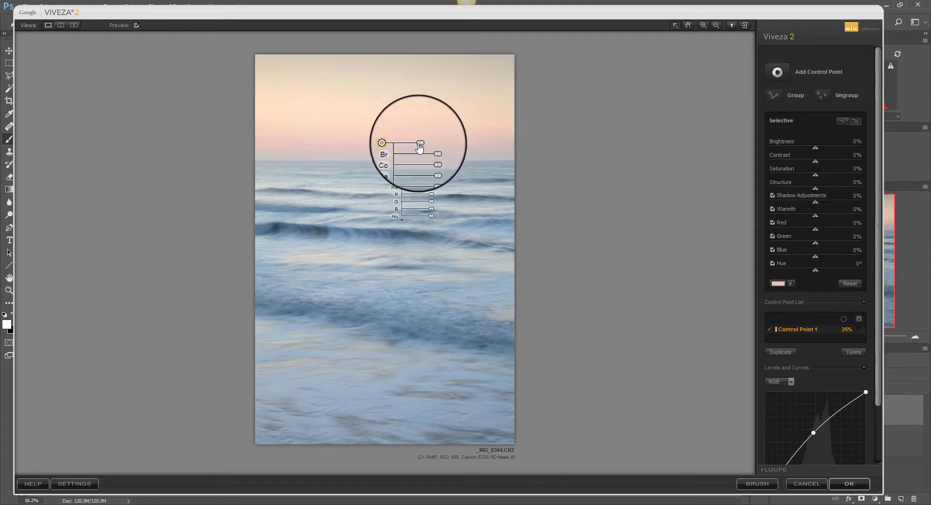
left_click_drag(420, 143, 426, 146)
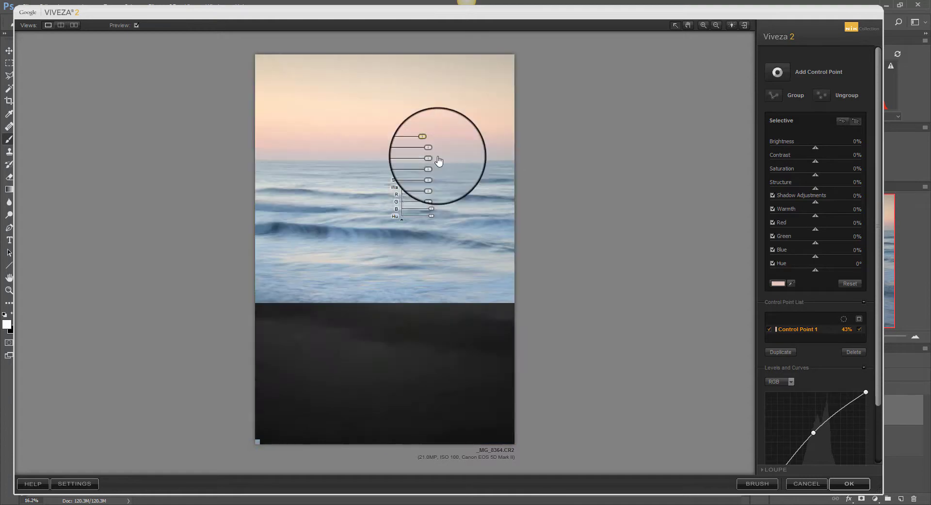
left_click_drag(432, 182, 436, 187)
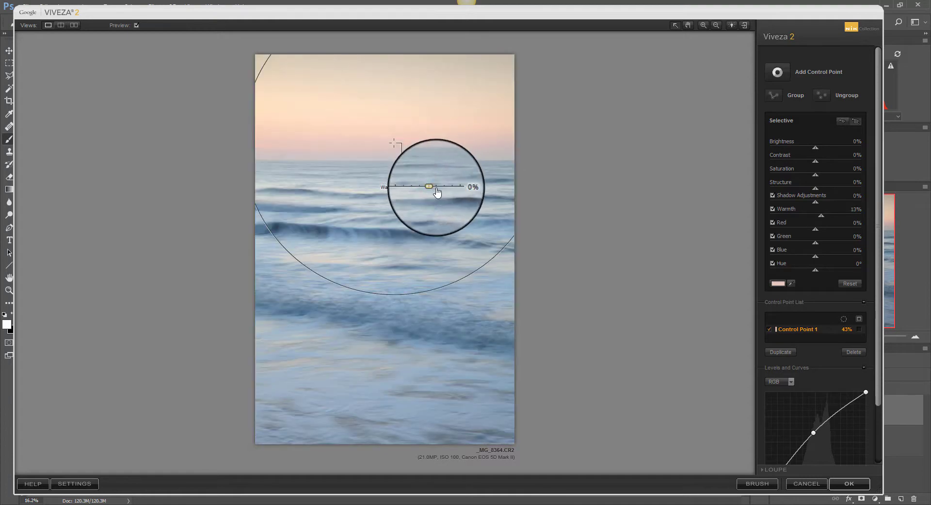
left_click(576, 384)
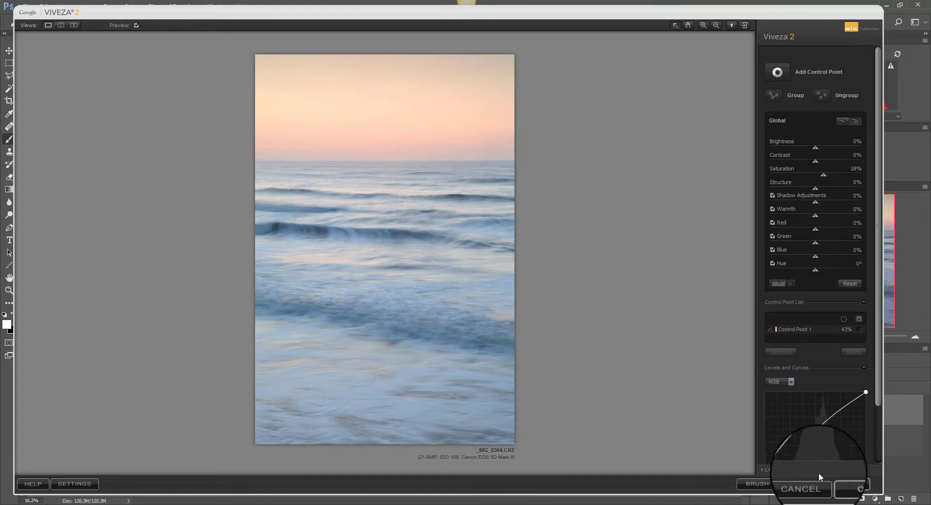
Apply the edit as a Viveza 2 layer and drag the Selective Tool panel to the left
left_click(851, 486)
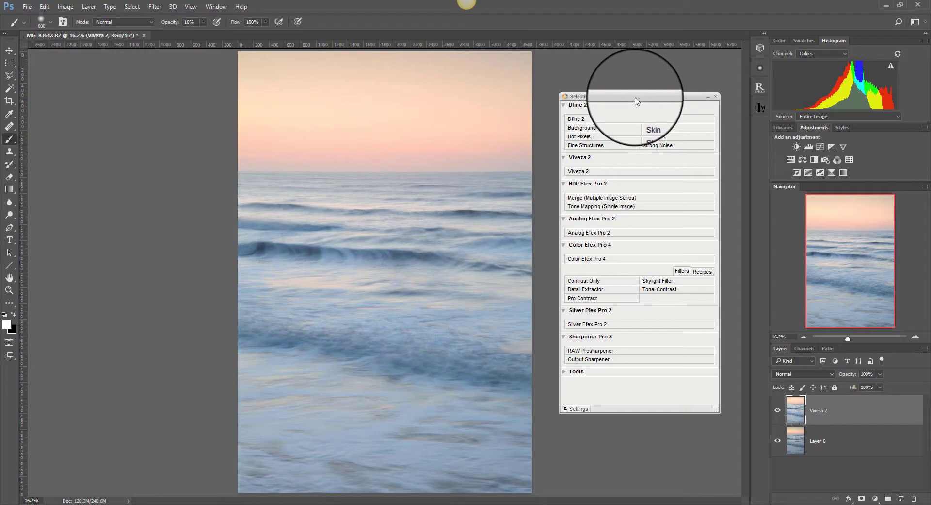
left_click_drag(636, 101, 134, 111)
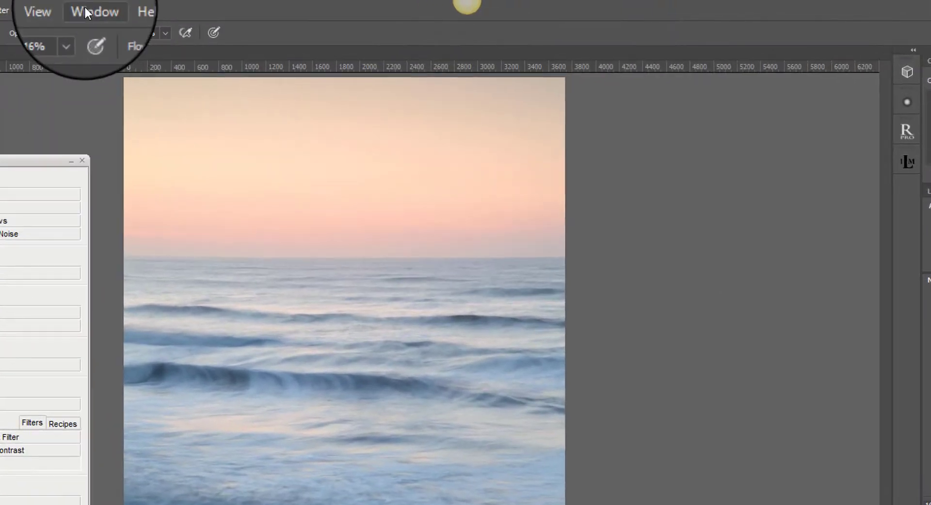
Show the Actions panel and select the Nik Actions set
left_click(212, 6)
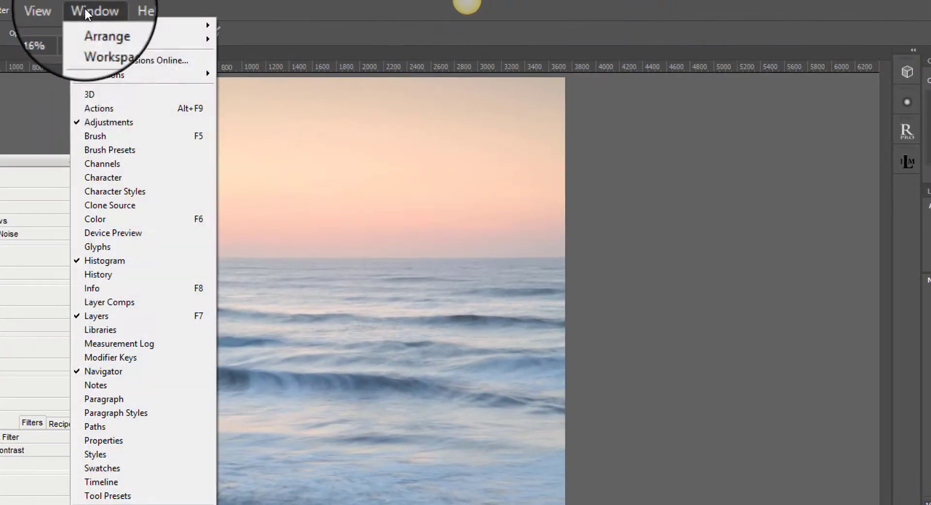
left_click(110, 108)
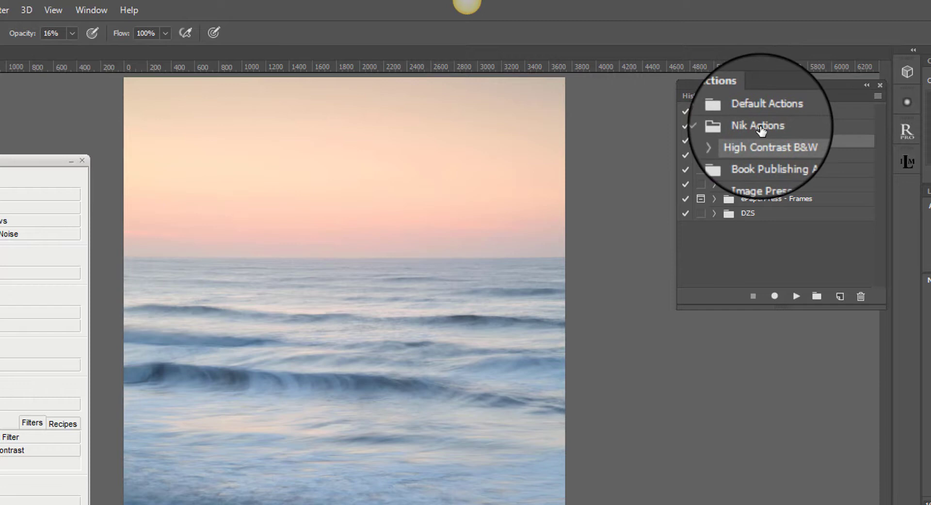
left_click(742, 127)
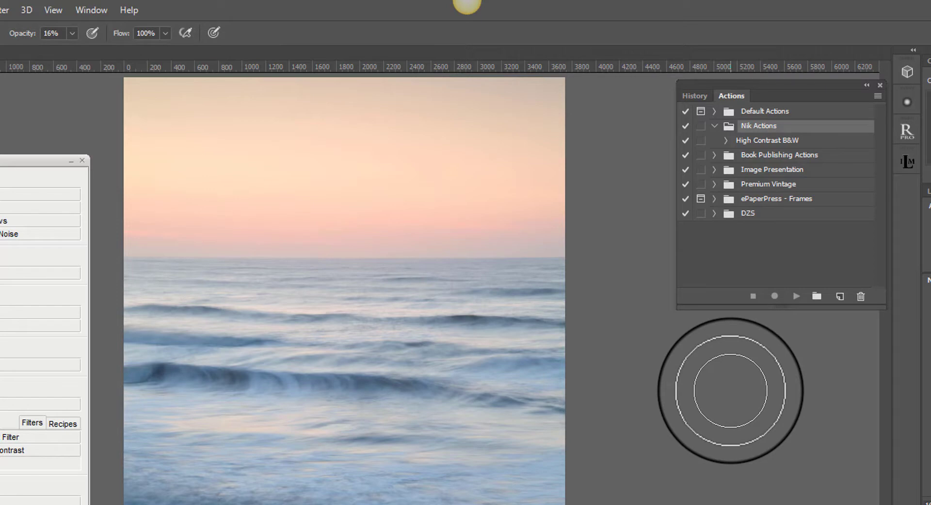
key("z")
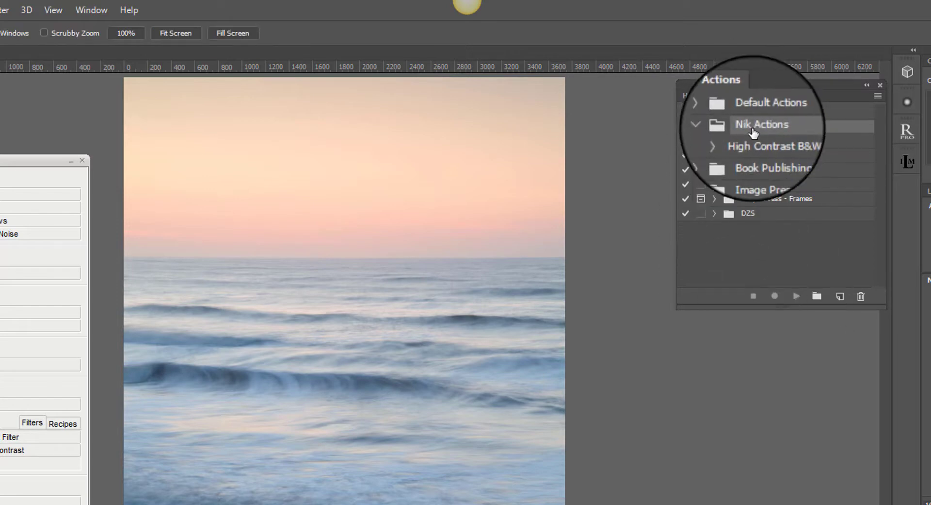
Create an action named Paint with shortcut Shift+F2 and start recording it
left_click(840, 301)
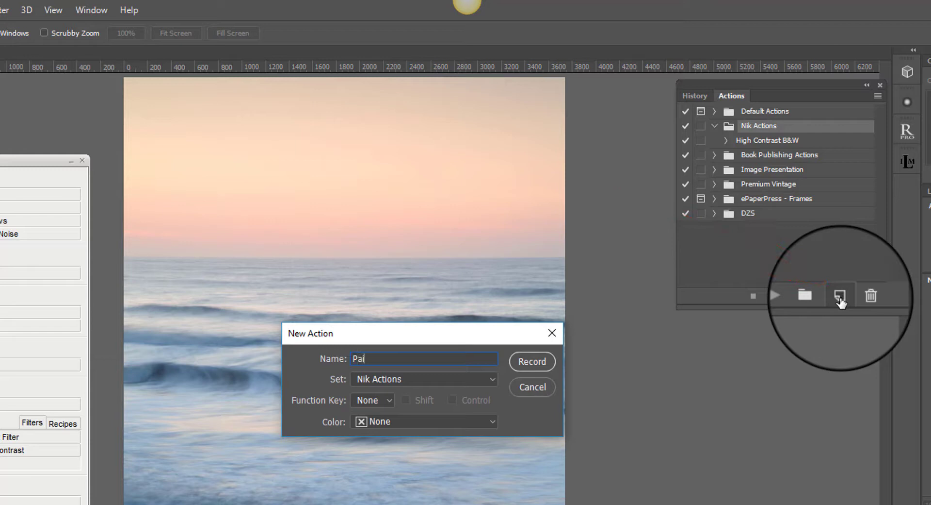
type("Paint")
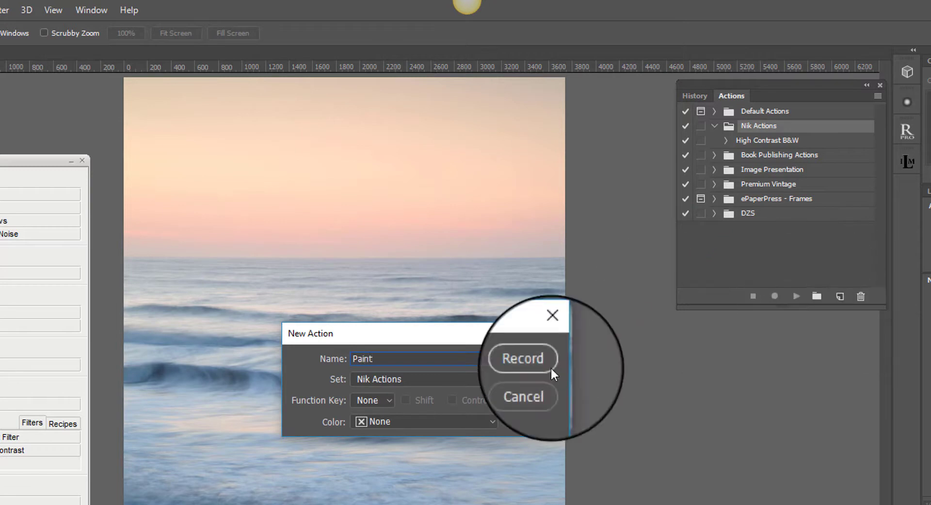
left_click(389, 398)
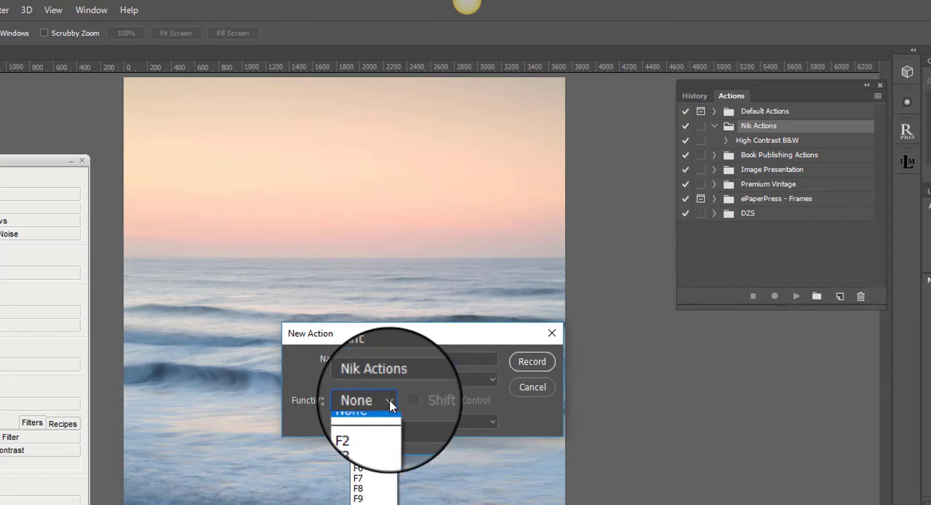
left_click(362, 434)
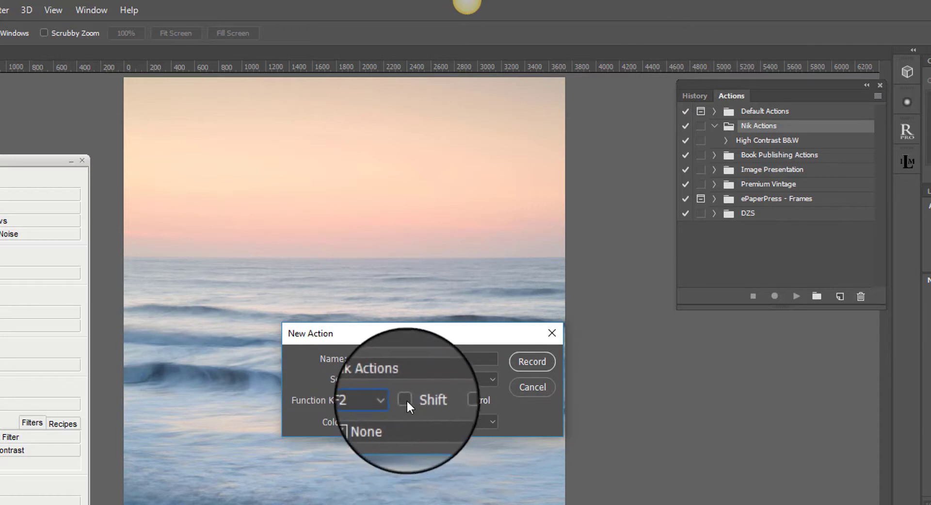
left_click(406, 399)
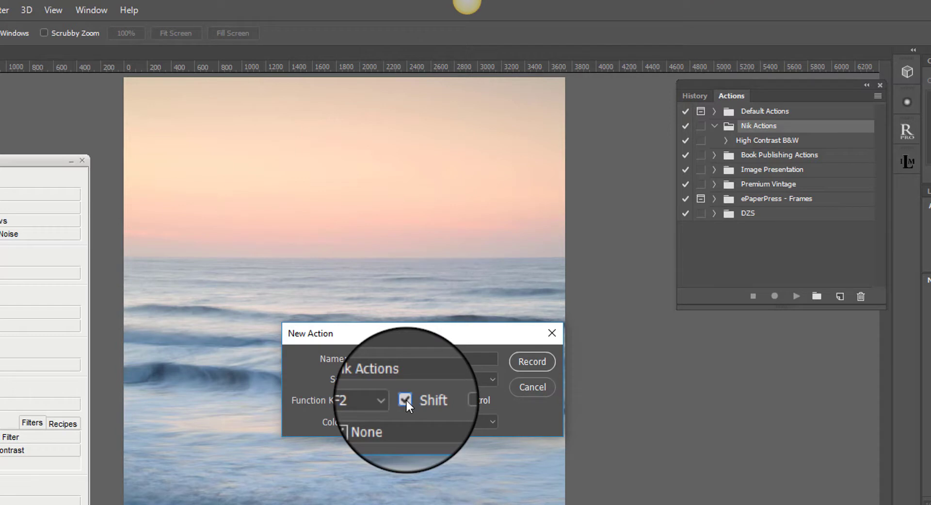
left_click(542, 359)
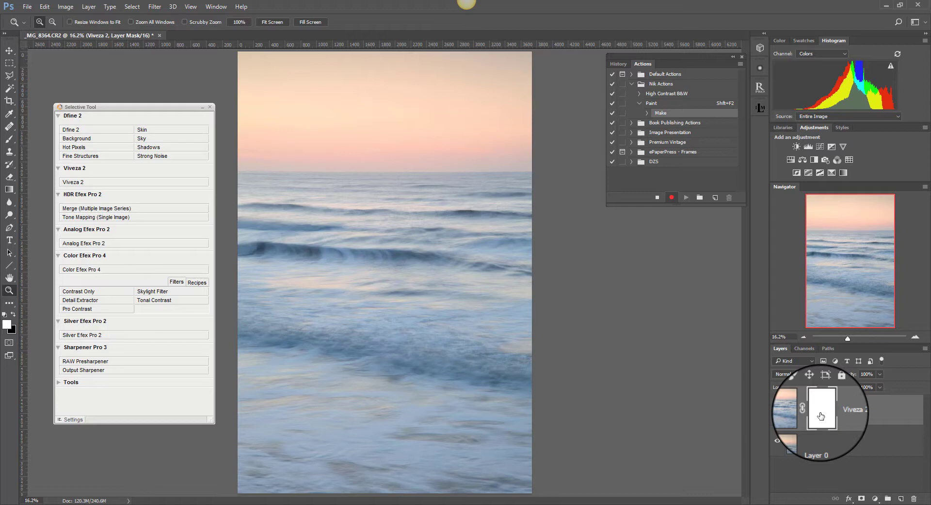
Invert the Viveza 2 layer mask to black with Ctrl+I while recording
key("ctrl+i")
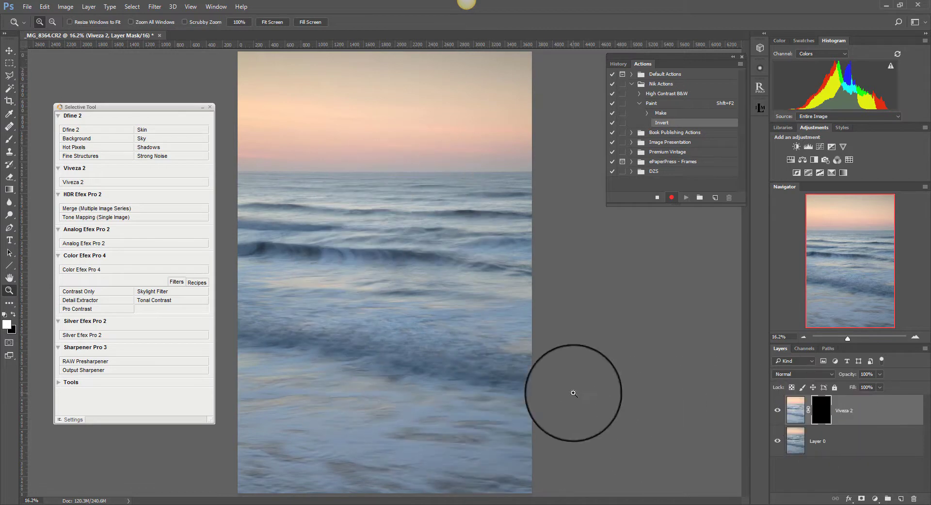
Record selecting the Brush tool with white foreground colour and set brush opacity to 19%
left_click(11, 141)
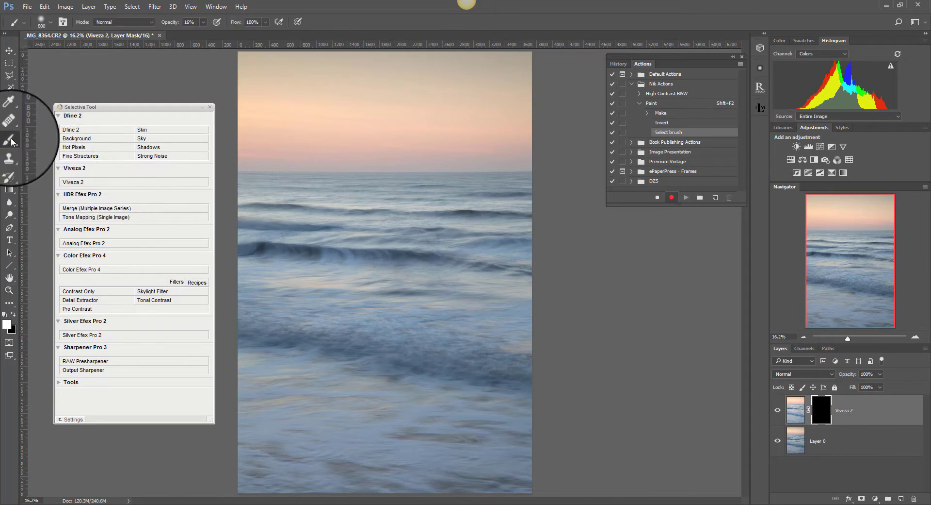
left_click(7, 326)
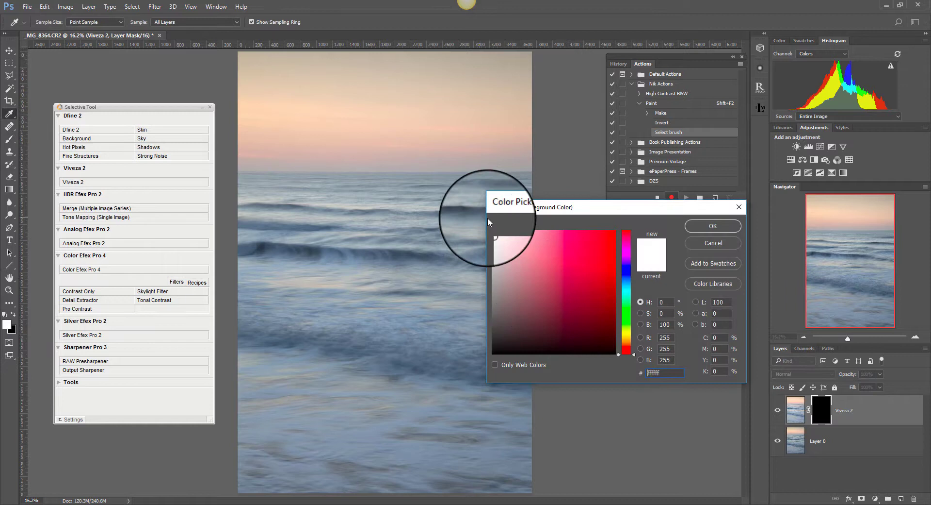
left_click(713, 226)
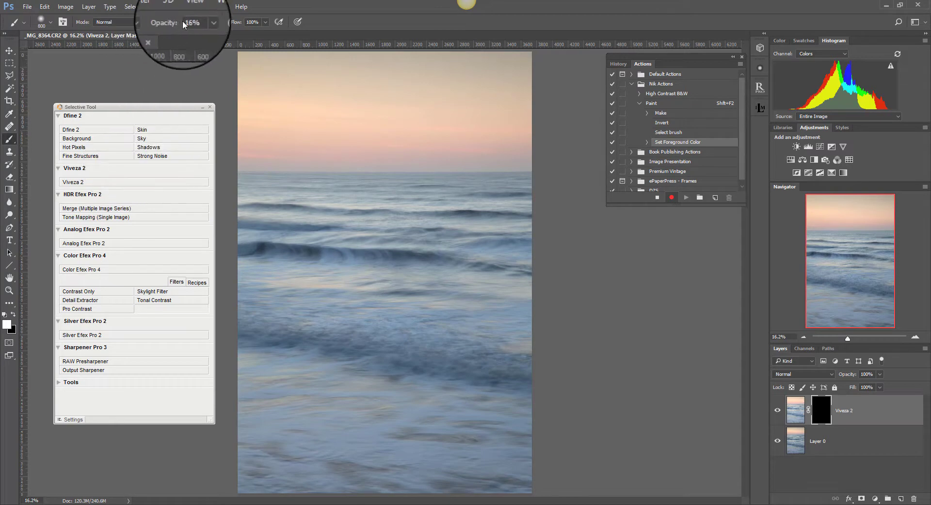
left_click(203, 22)
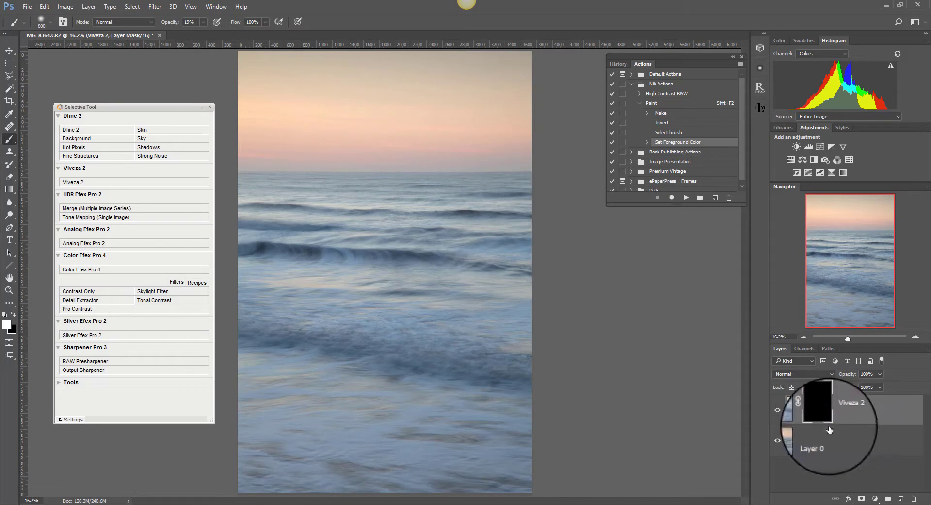
Delete the Viveza 2 layer mask, choosing Delete rather than Apply
left_click(914, 498)
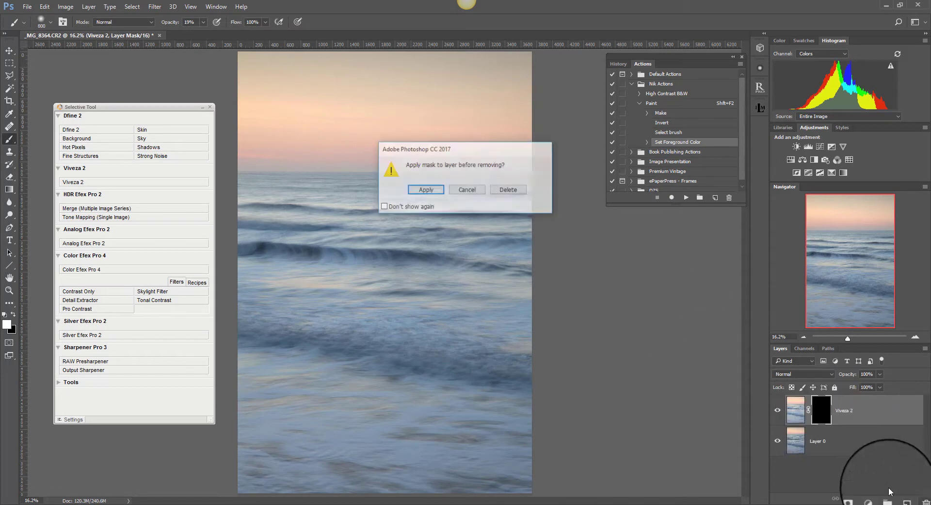
left_click(507, 189)
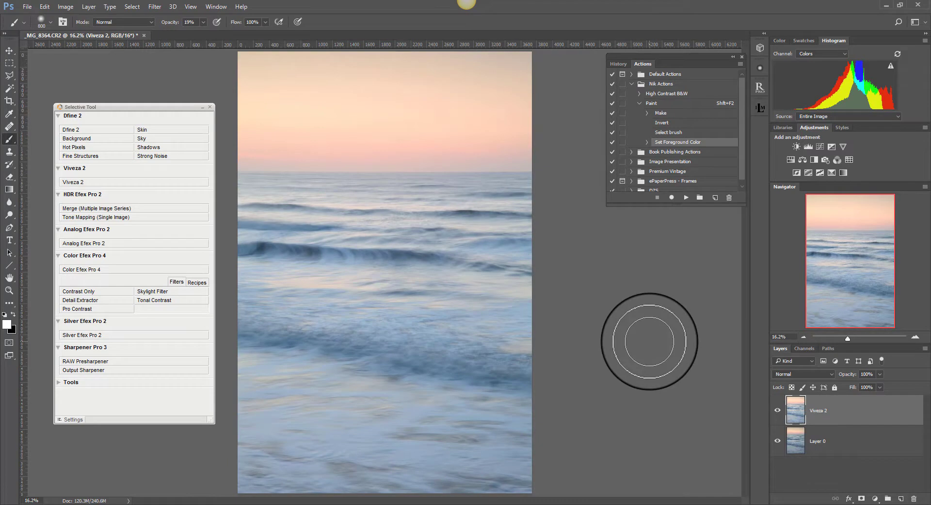
Play the Paint action, then brush white strokes across the sky and waves to reveal the effect
left_click(664, 104)
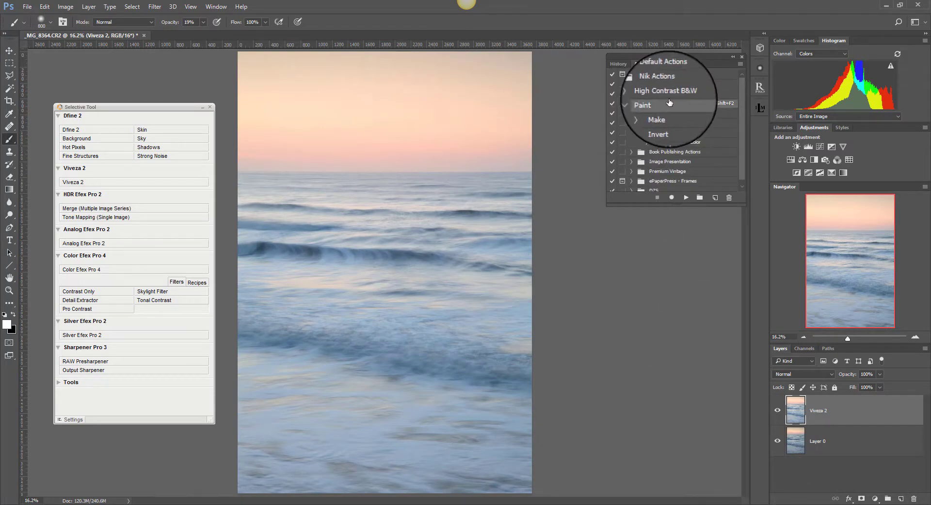
left_click(686, 197)
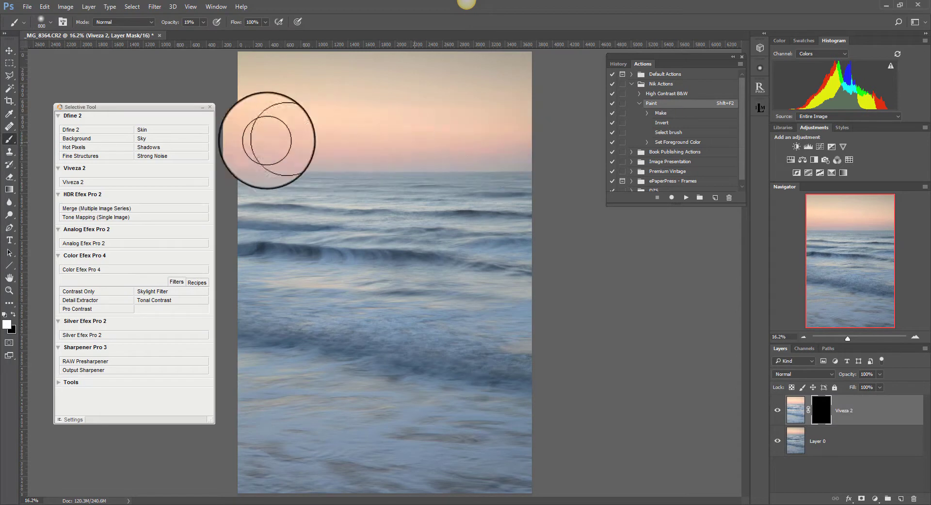
mouse_move(267, 140)
left_mouse_down()
mouse_move(485, 145)
mouse_move(281, 125)
mouse_move(271, 141)
mouse_move(379, 140)
mouse_move(409, 120)
mouse_move(499, 108)
mouse_move(501, 123)
mouse_move(432, 141)
left_mouse_up()
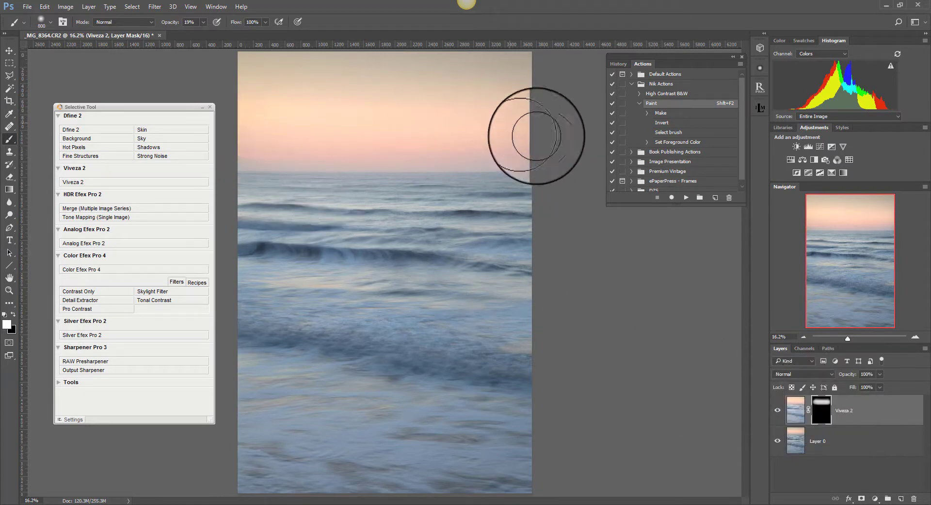
mouse_move(307, 249)
left_mouse_down()
mouse_move(280, 258)
mouse_move(419, 291)
mouse_move(369, 280)
mouse_move(351, 288)
mouse_move(515, 299)
mouse_move(303, 268)
mouse_move(473, 294)
mouse_move(267, 278)
mouse_move(492, 318)
mouse_move(268, 267)
mouse_move(523, 298)
mouse_move(311, 365)
mouse_move(227, 365)
mouse_move(440, 449)
mouse_move(284, 373)
mouse_move(492, 412)
mouse_move(256, 359)
mouse_move(473, 416)
mouse_move(259, 374)
mouse_move(461, 429)
mouse_move(289, 369)
mouse_move(427, 414)
mouse_move(280, 389)
left_mouse_up()
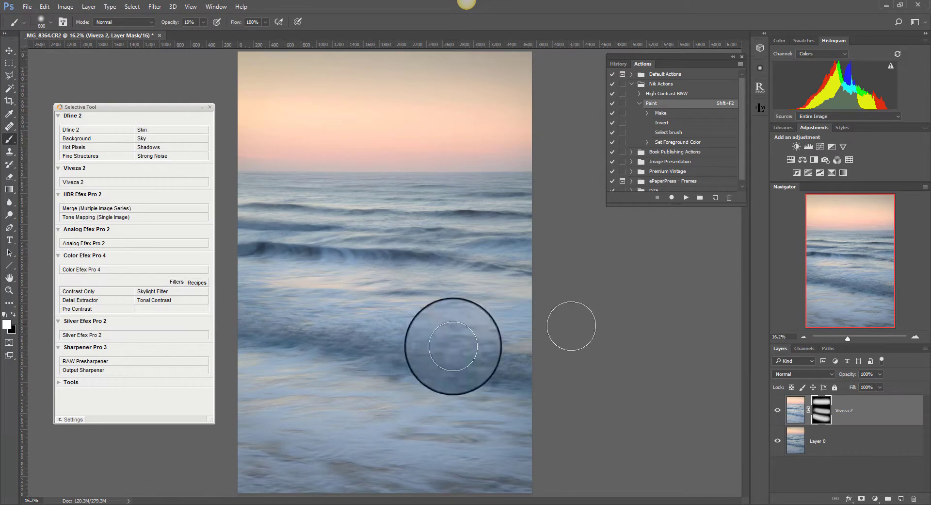
left_click(58, 386)
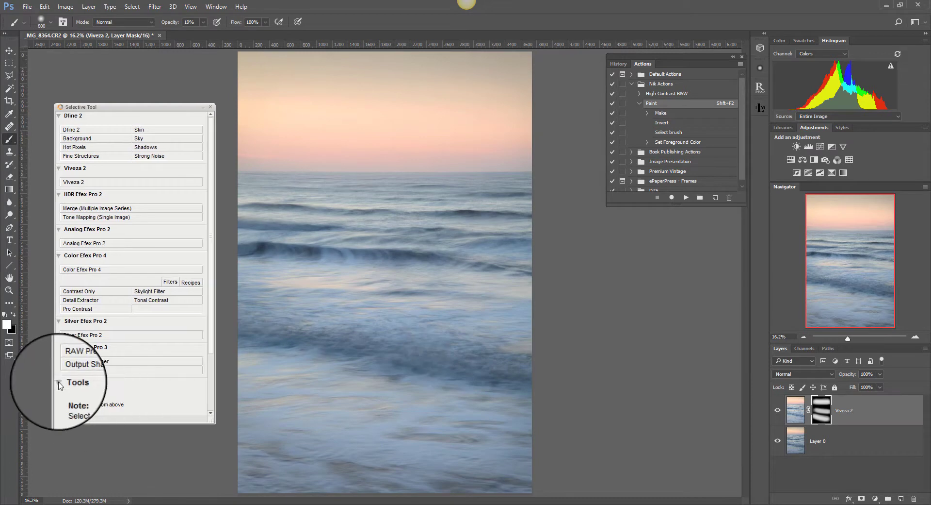
left_click_drag(214, 350, 207, 426)
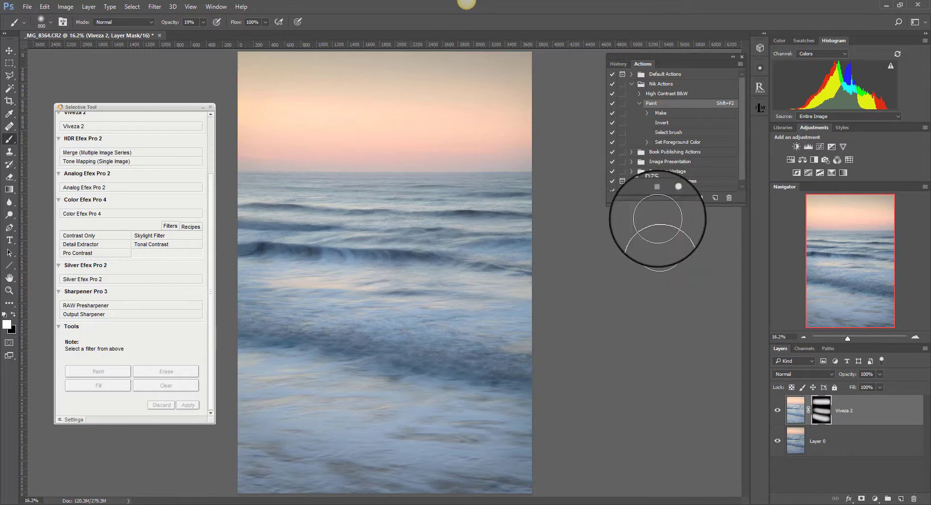
Create a new 'Eraze' action in Nik Actions with shortcut Shift+F3 and begin recording
left_click(716, 197)
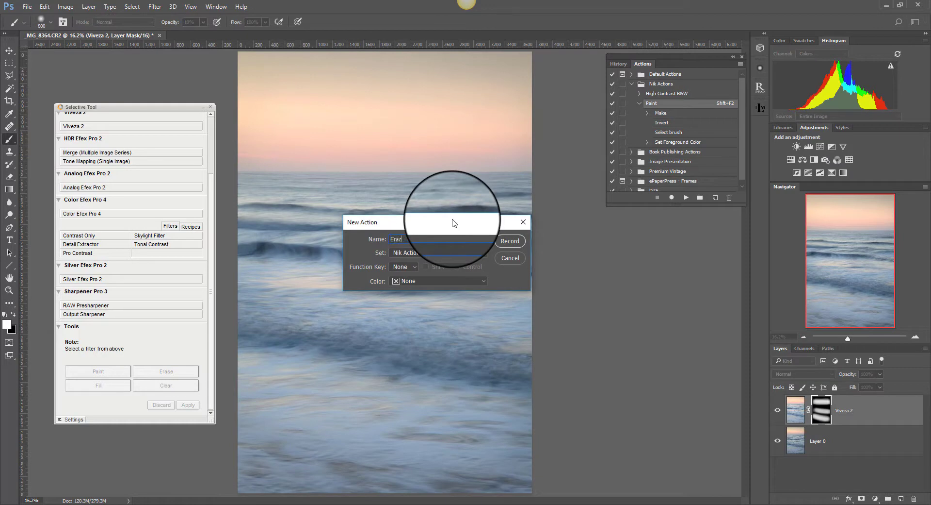
left_click(405, 267)
left_click(404, 296)
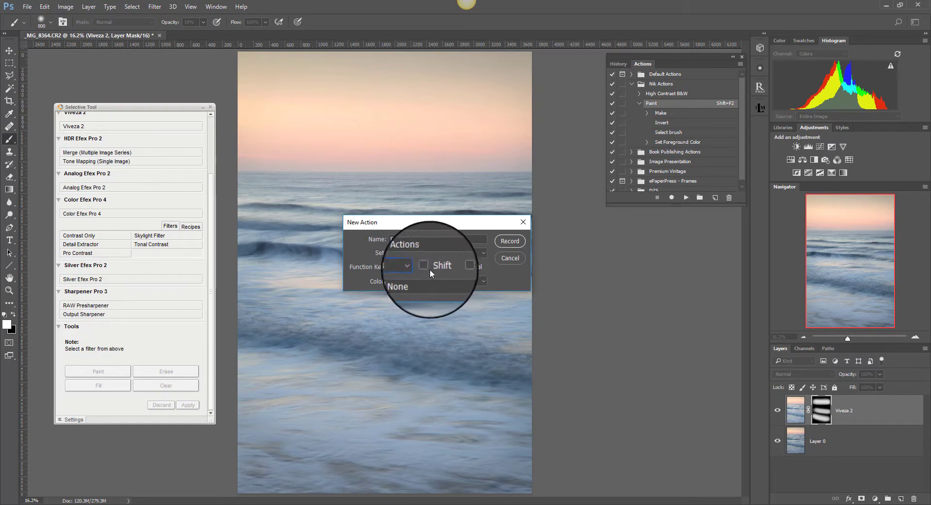
left_click(427, 267)
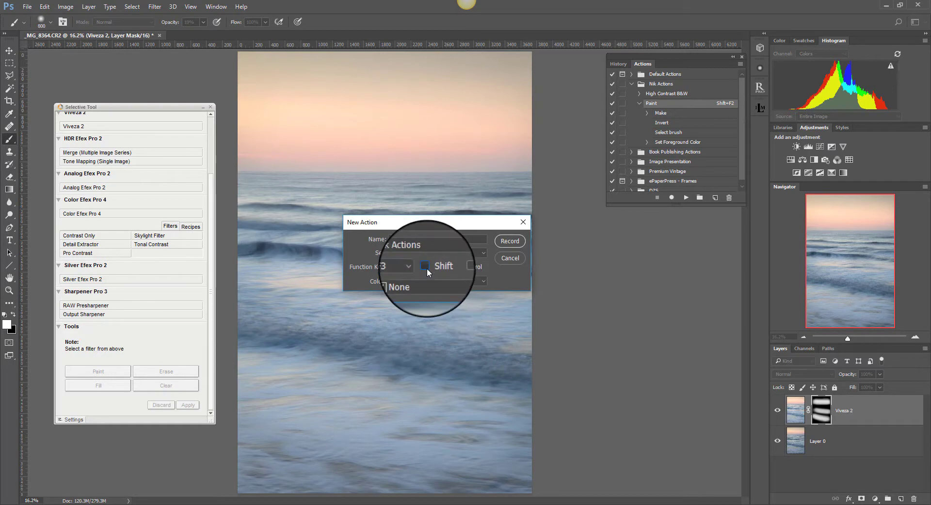
left_click(513, 241)
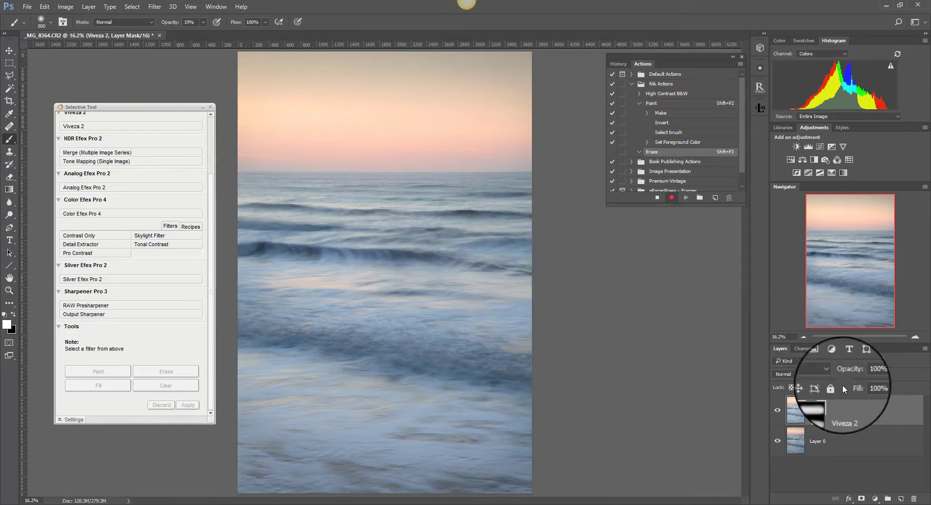
Record deleting Viveza 2's mask, adding a new mask, inverting it to black, then stop
left_click(819, 409)
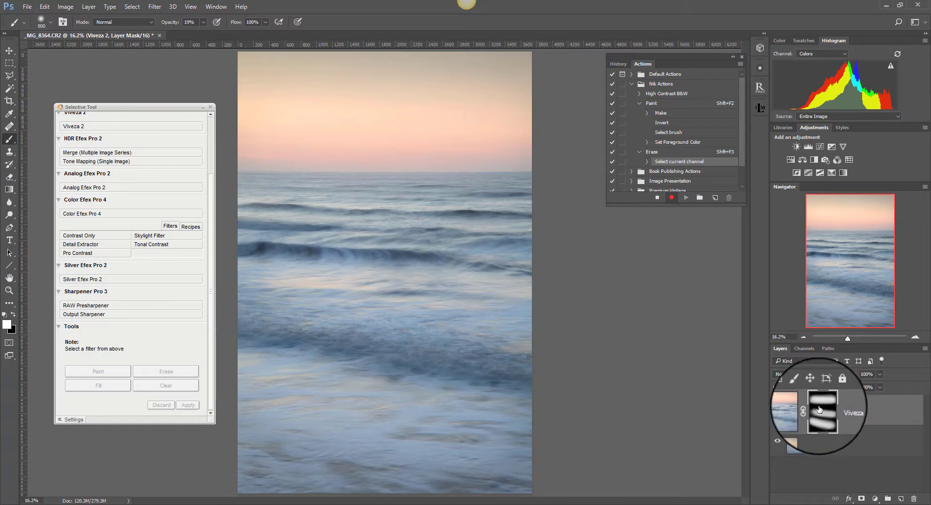
left_click(914, 498)
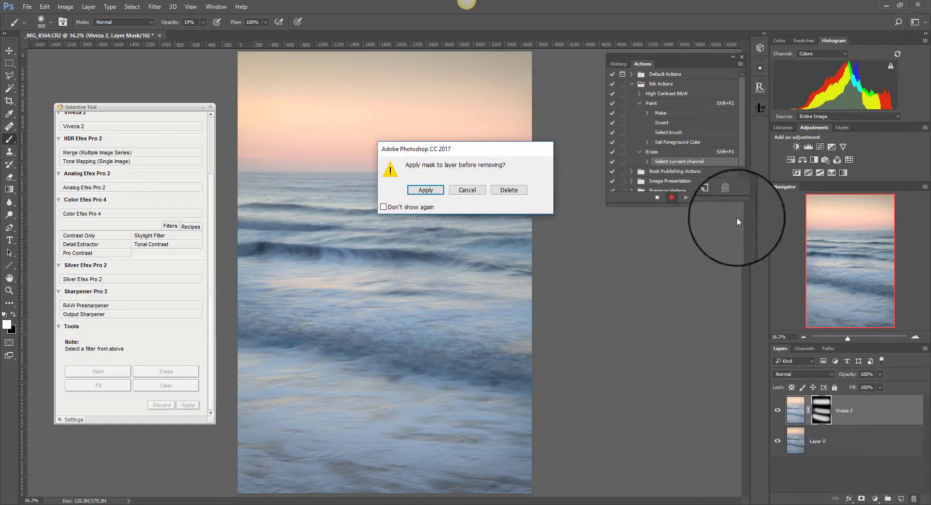
left_click(509, 190)
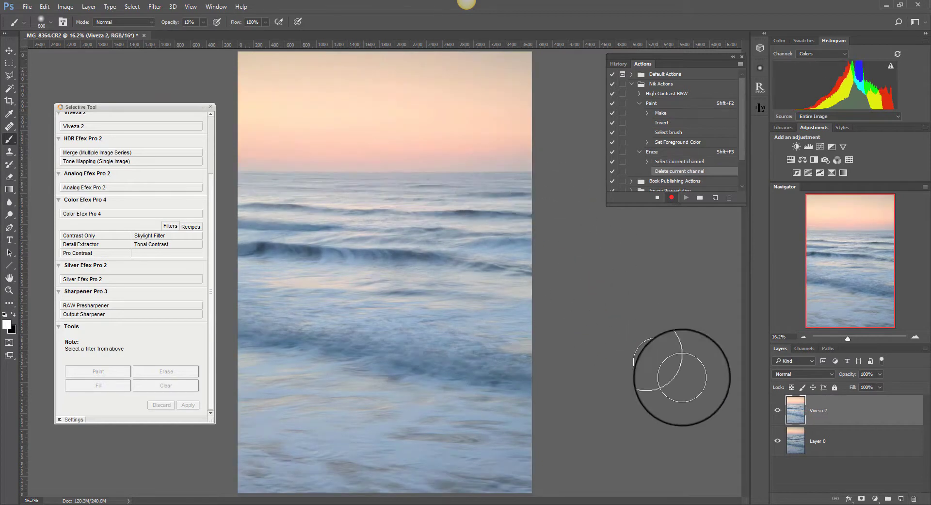
left_click(861, 499)
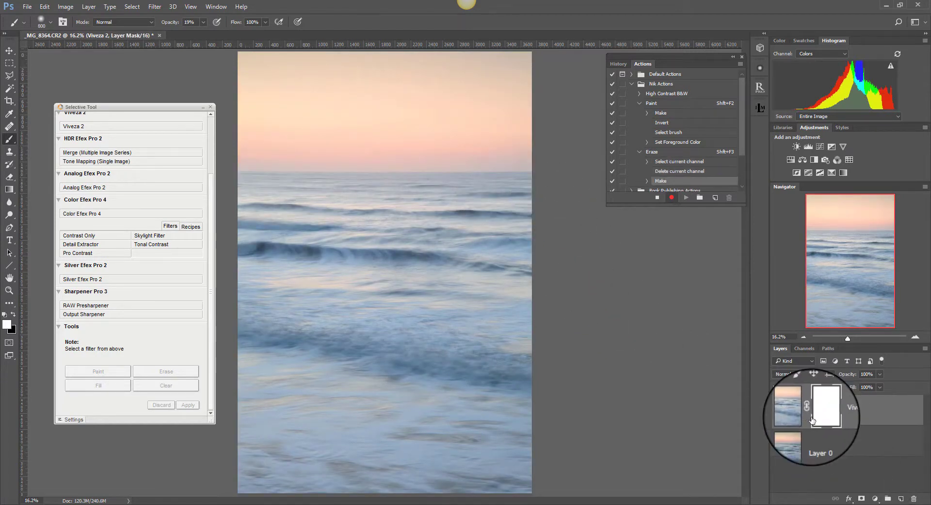
key("ctrl+i")
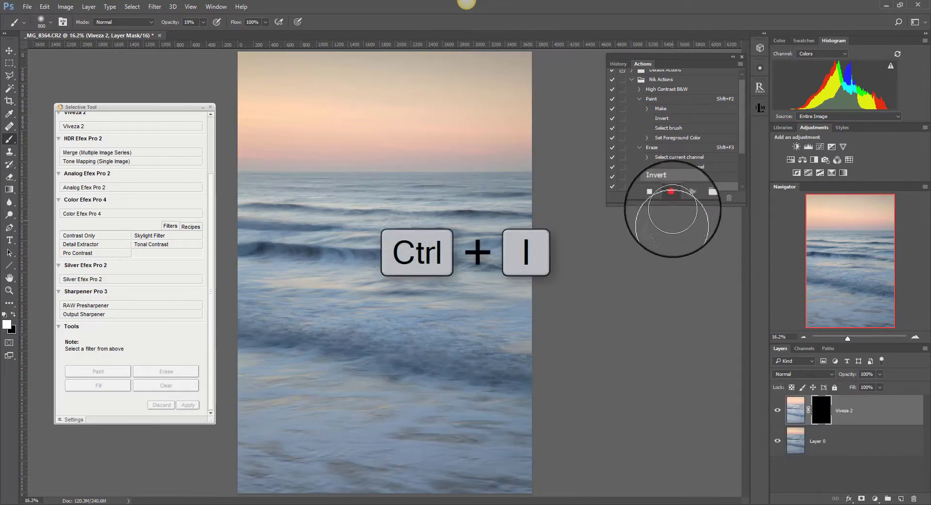
left_click(657, 198)
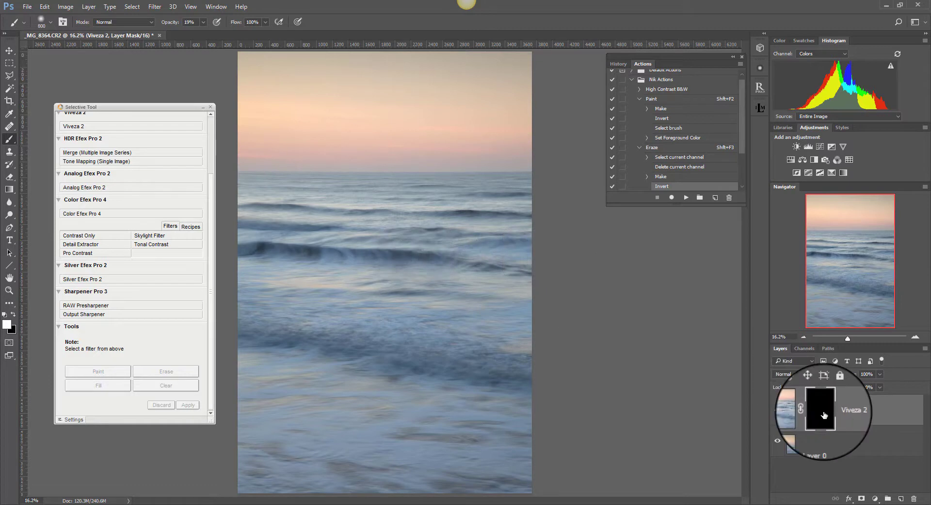
Brush the effect over sky and waves, compare with the layer toggled, then run Eraze with Shift+F3
mouse_move(322, 135)
left_mouse_down()
mouse_move(384, 141)
mouse_move(310, 145)
mouse_move(484, 147)
left_mouse_up()
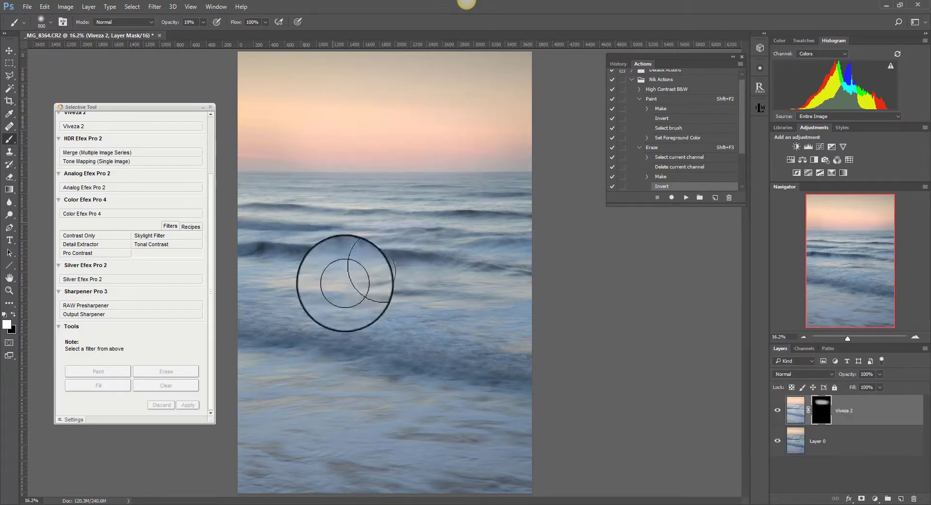
mouse_move(415, 365)
left_mouse_down()
mouse_move(312, 442)
mouse_move(366, 281)
mouse_move(368, 204)
mouse_move(387, 331)
mouse_move(453, 430)
left_mouse_up()
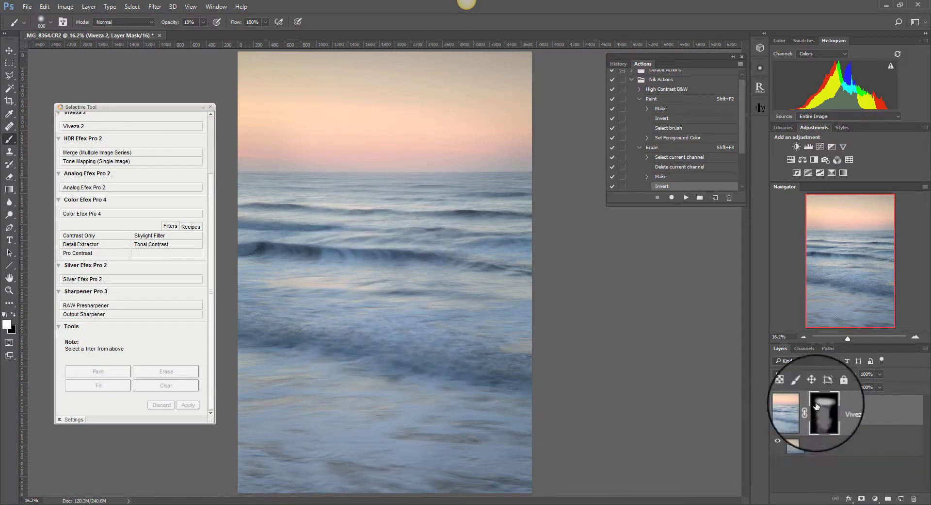
left_click(778, 410)
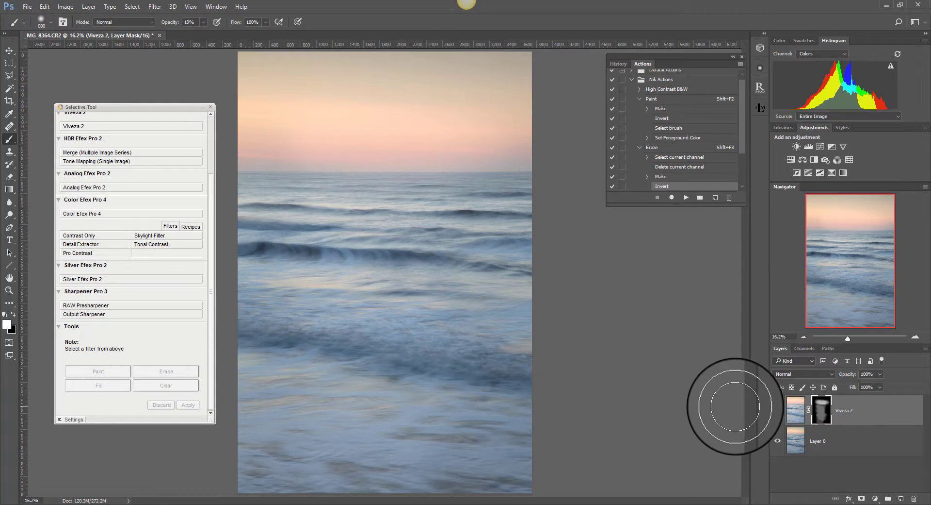
key("shift+F3")
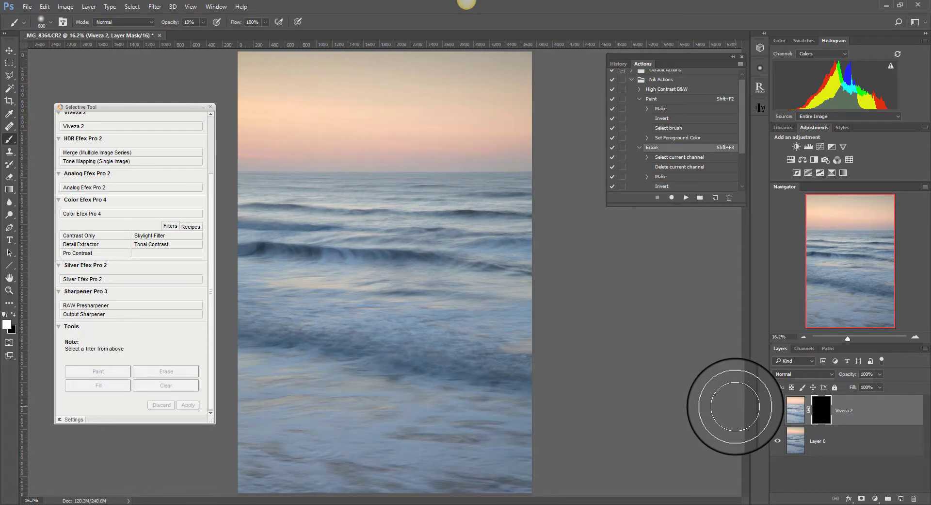